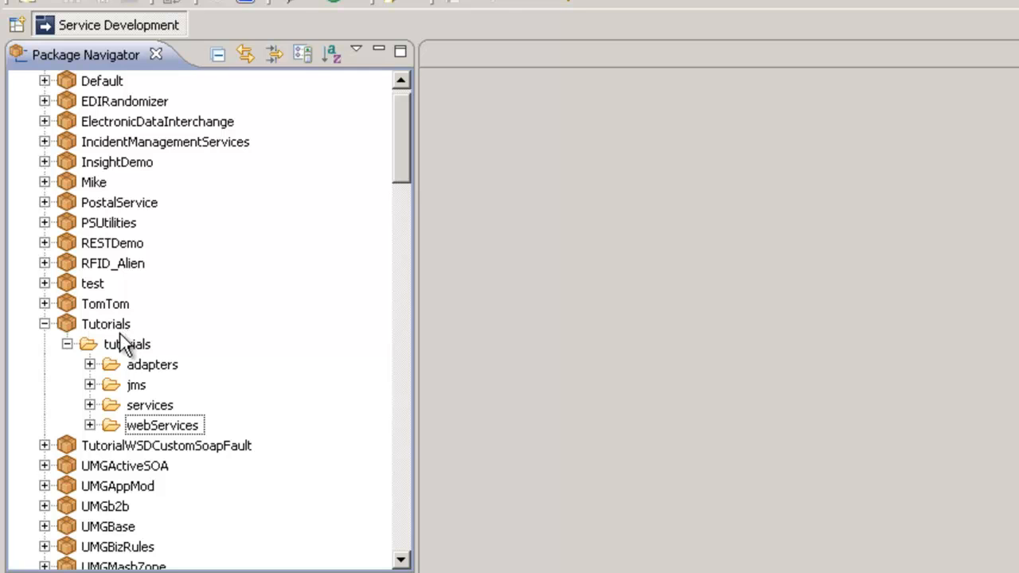
Step: Expand the Tutorials adapters and services folders to show selectCustomer and getCustomerByID
click(90, 365)
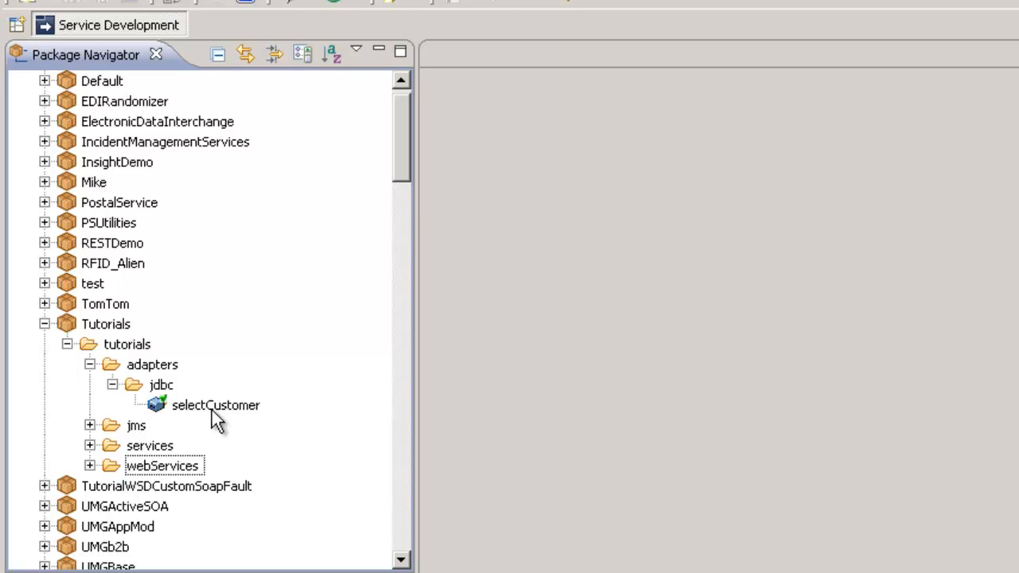
click(90, 446)
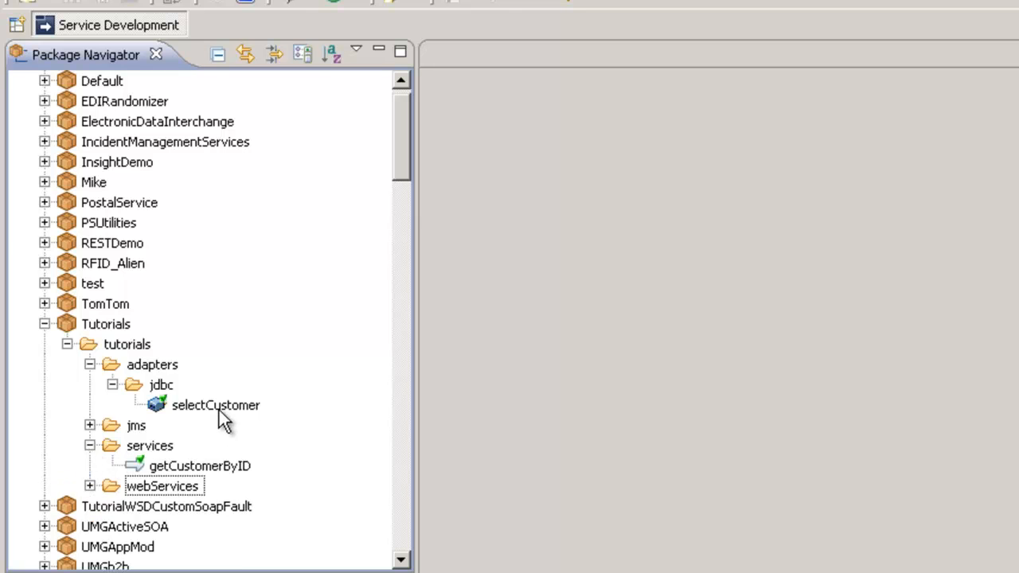
Step: Open getCustomerByID and inspect its CustomerID input and Customer output document fields
double_click(195, 467)
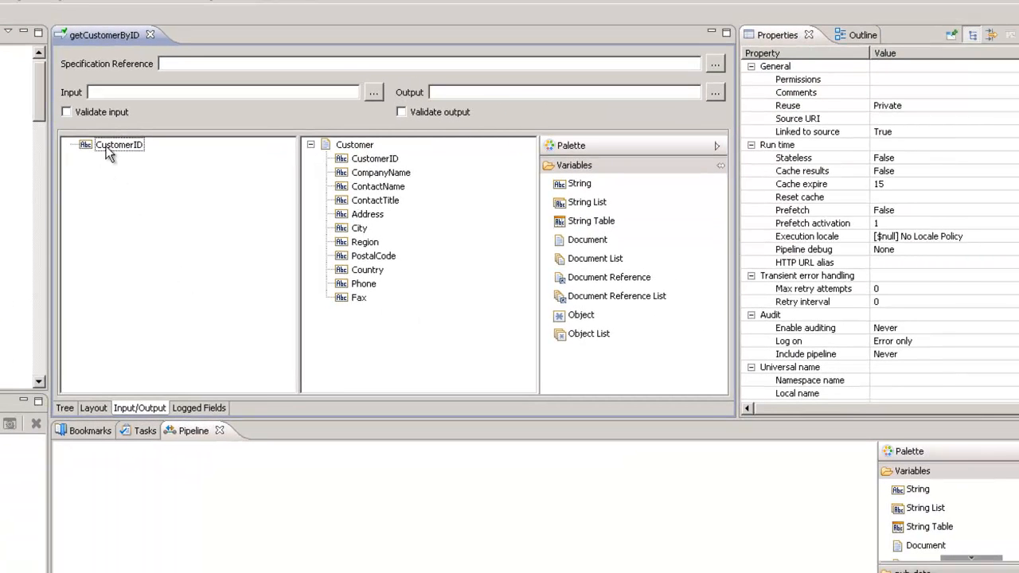
click(310, 145)
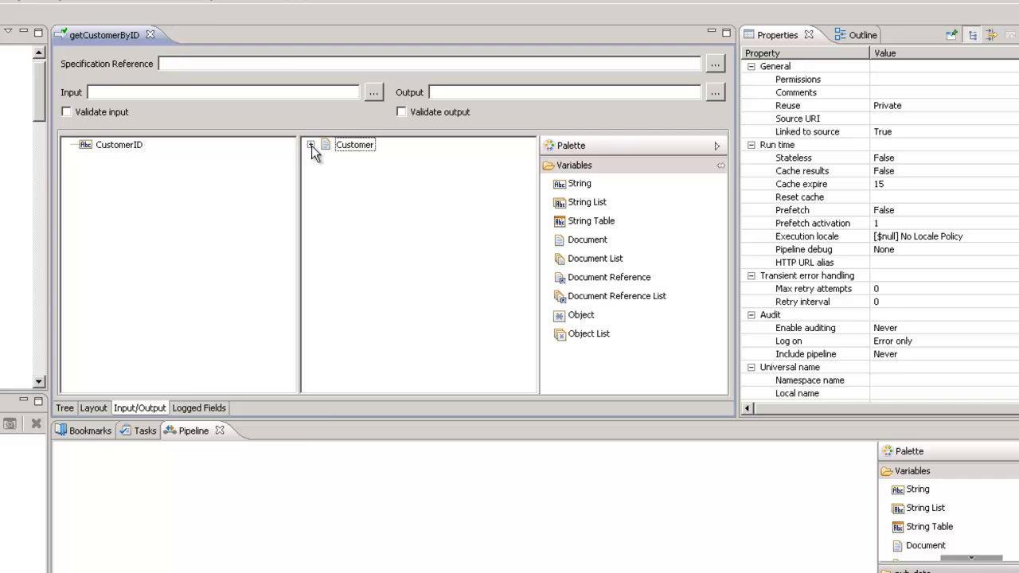
click(311, 146)
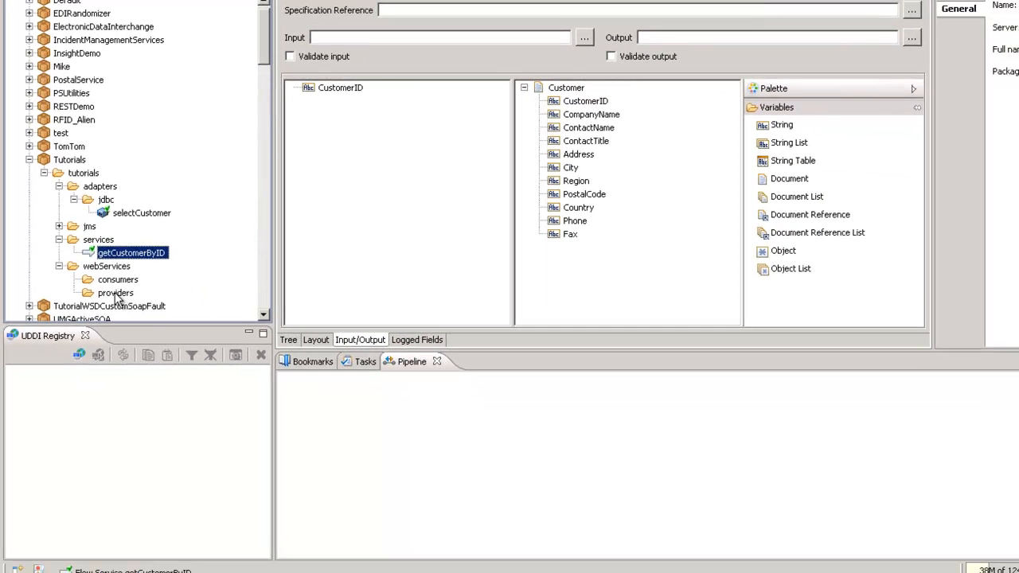
Step: Start a new Web Service Descriptor named getCustWSProvider in the providers folder
right_click(115, 294)
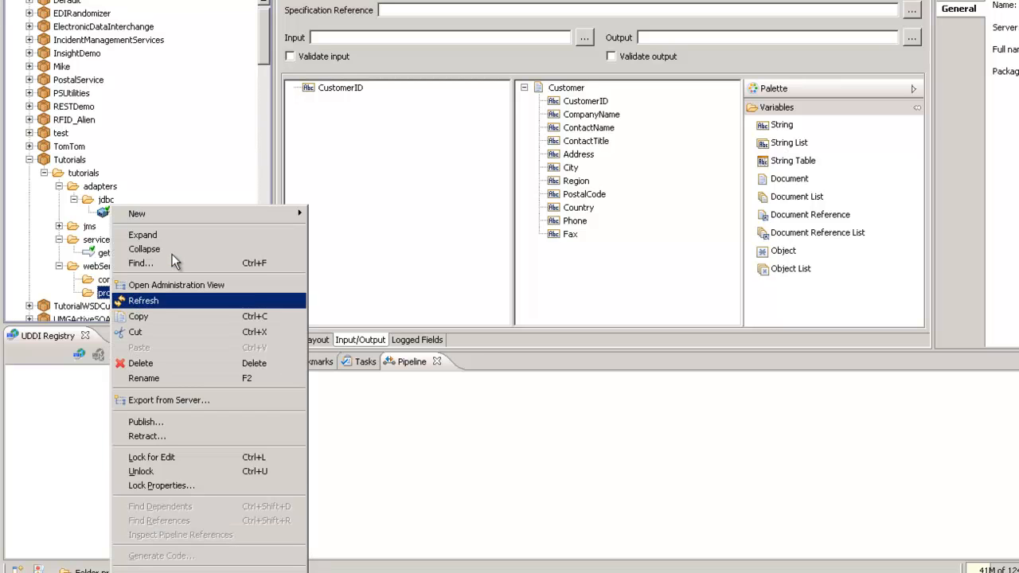
mouse_move(204, 211)
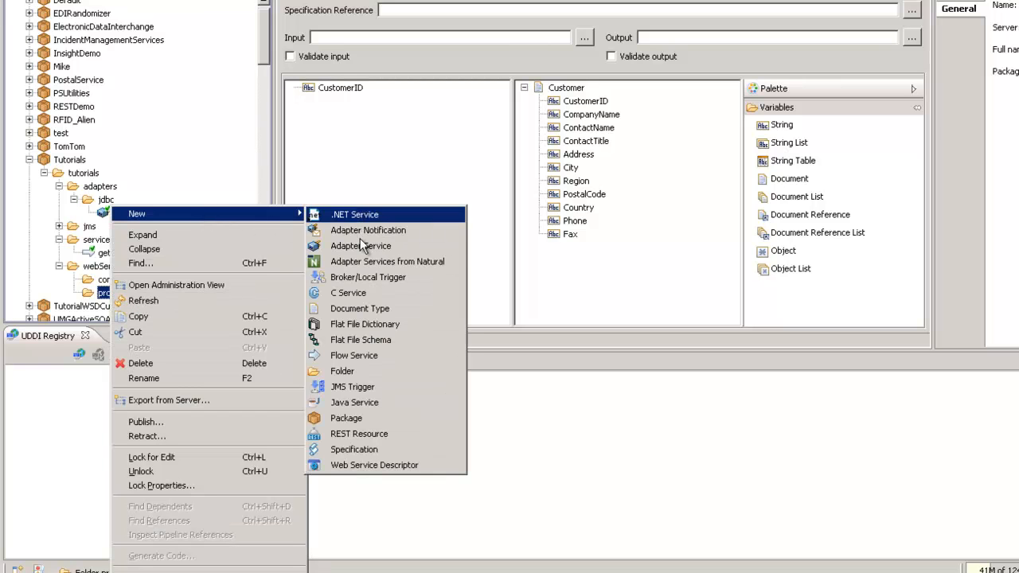
click(364, 465)
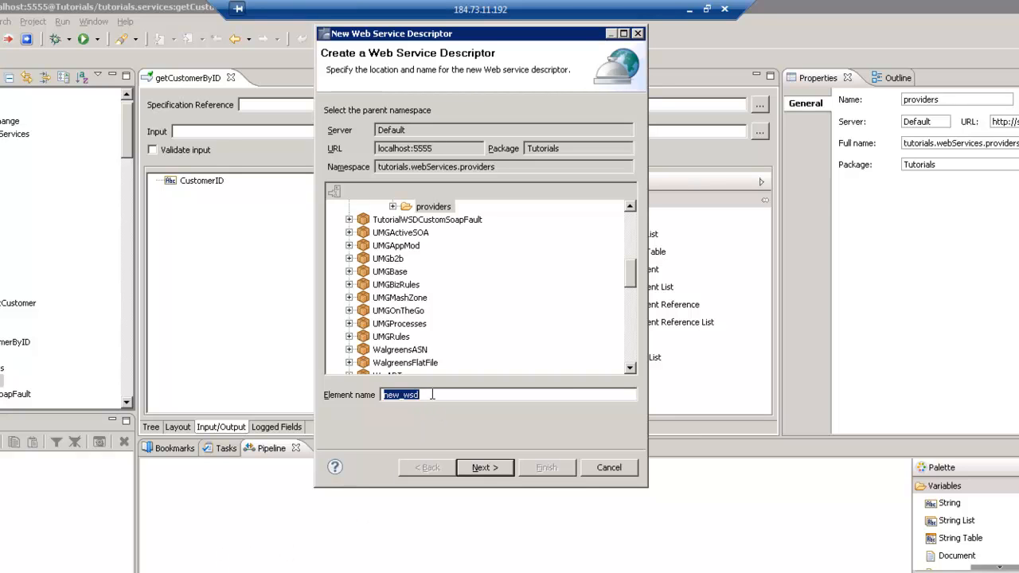
text(getCustWSProvider)
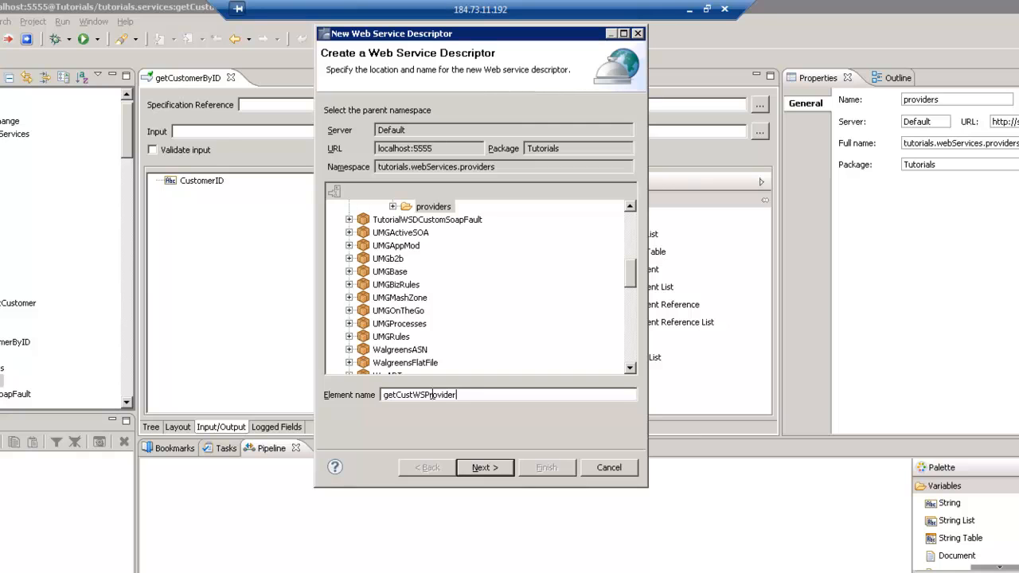
click(475, 468)
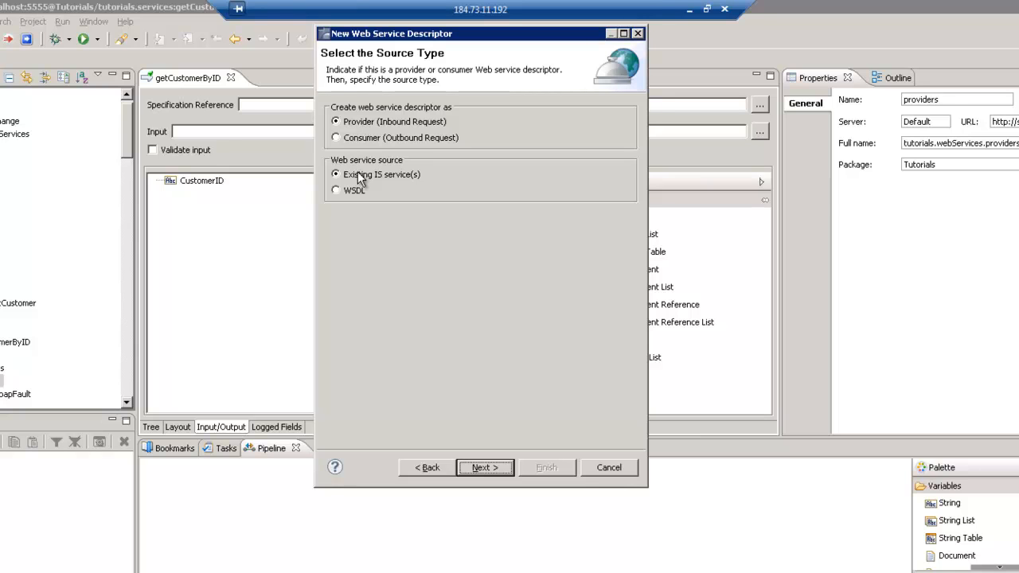
Step: Create the provider descriptor from the existing getCustomerByID service, keeping default binder settings
click(468, 466)
drag(629, 287, 630, 254)
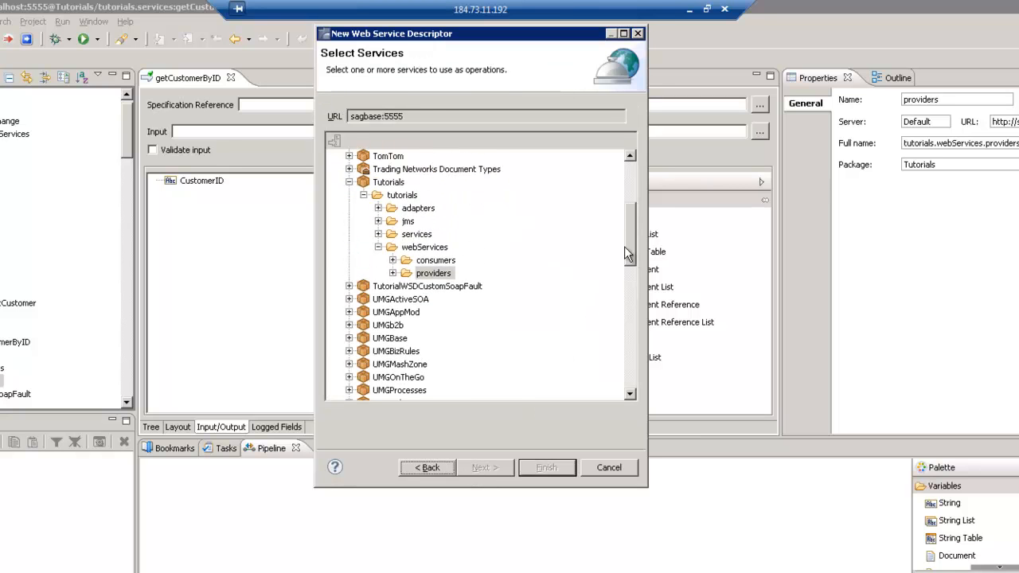
click(378, 234)
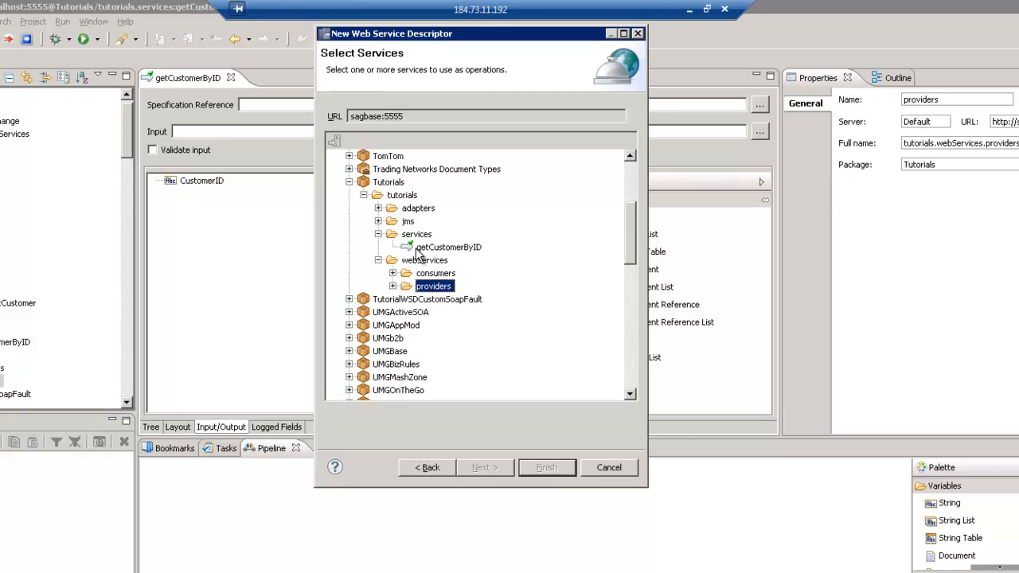
click(430, 253)
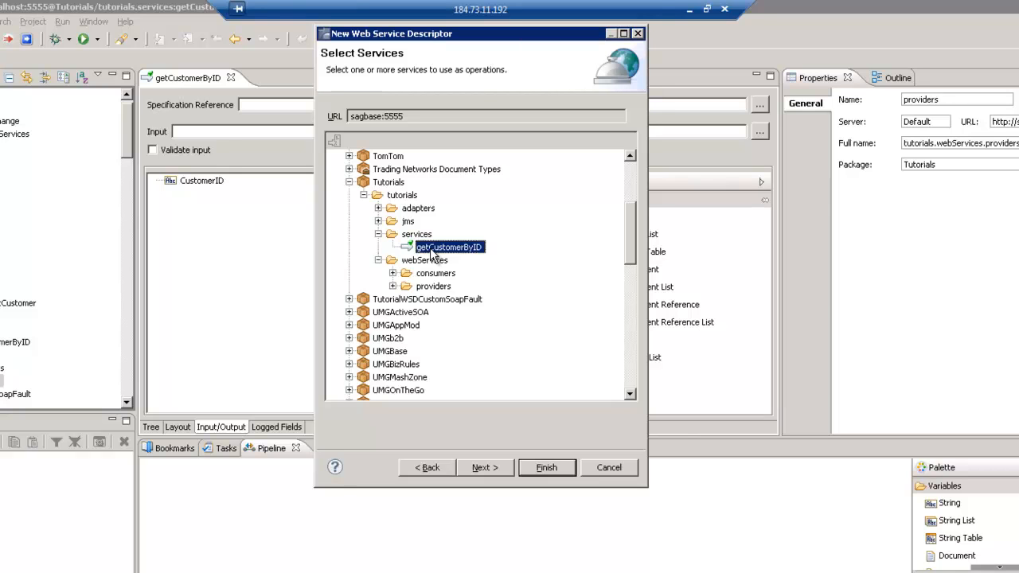
click(485, 468)
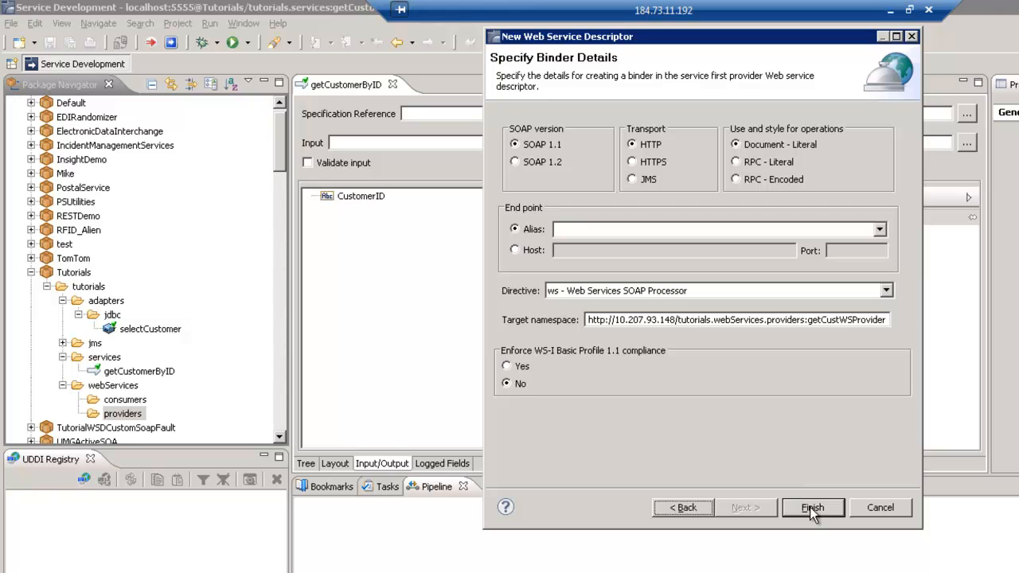
click(810, 507)
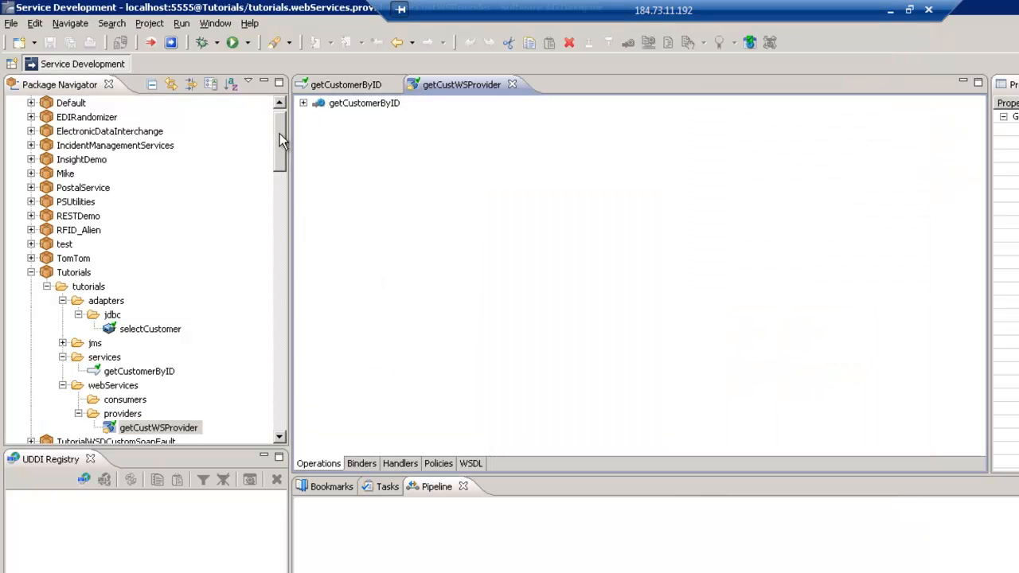
drag(279, 133, 285, 148)
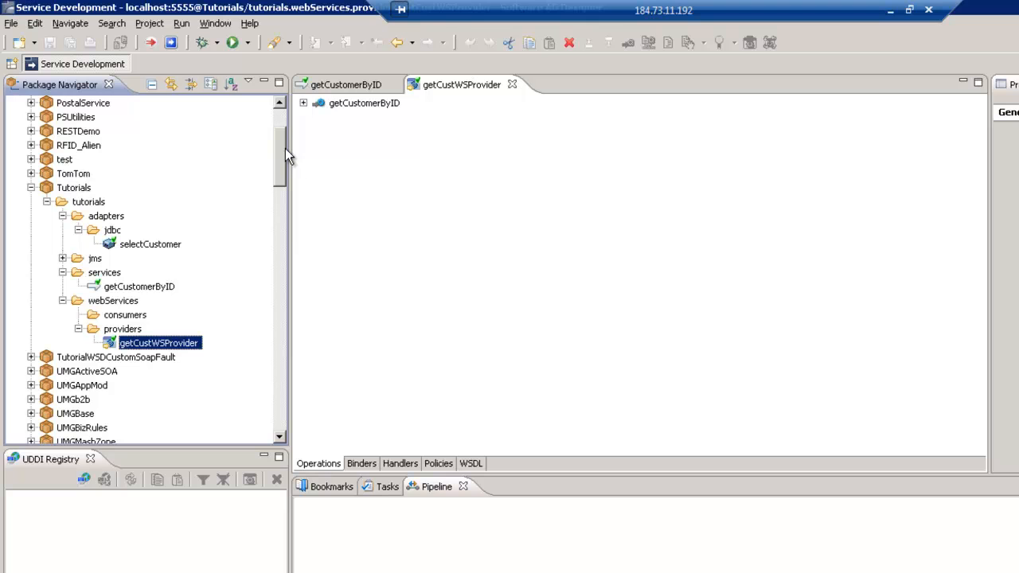
click(470, 464)
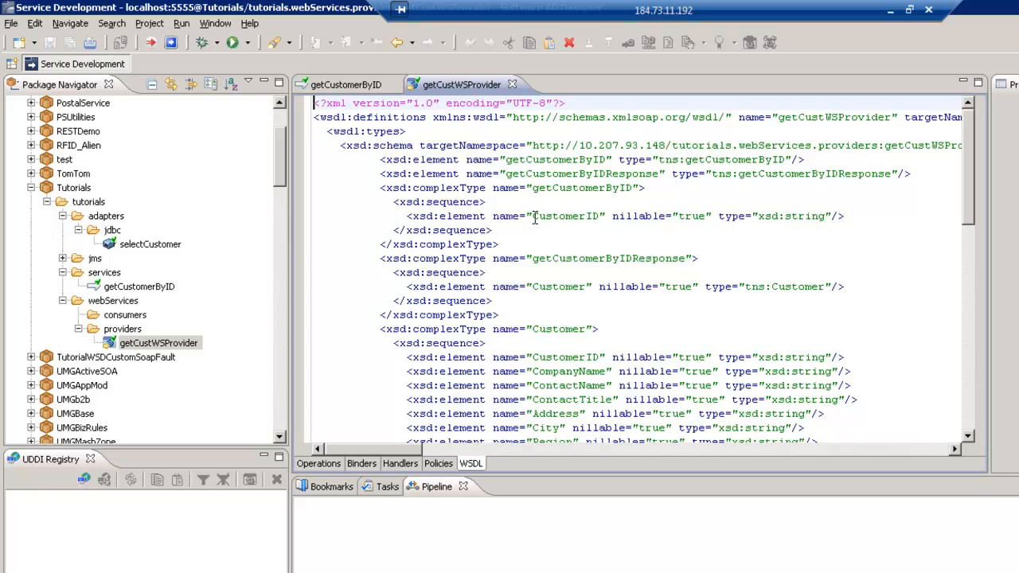
double_click(534, 216)
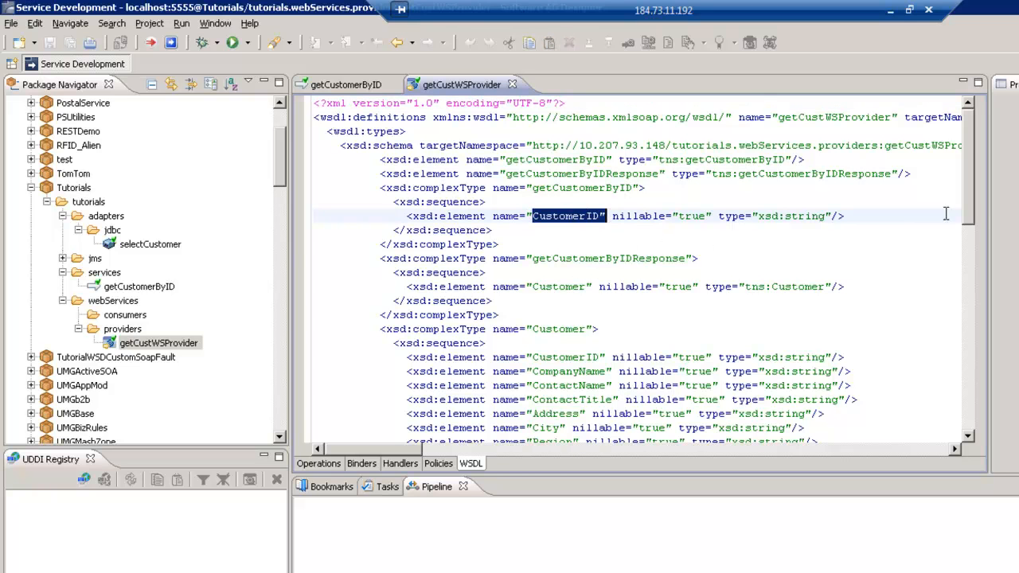
drag(969, 201, 969, 240)
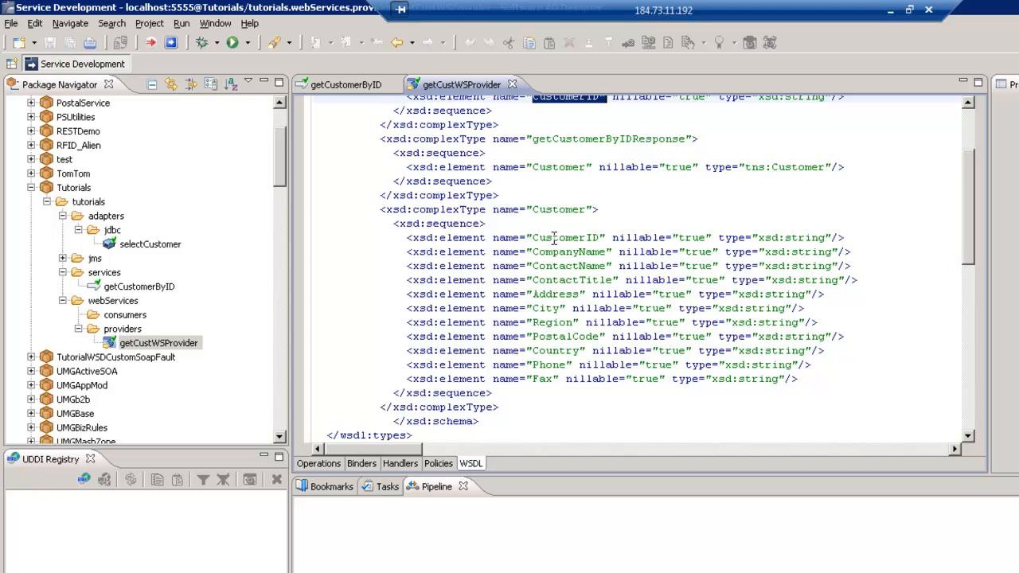
drag(485, 237, 810, 393)
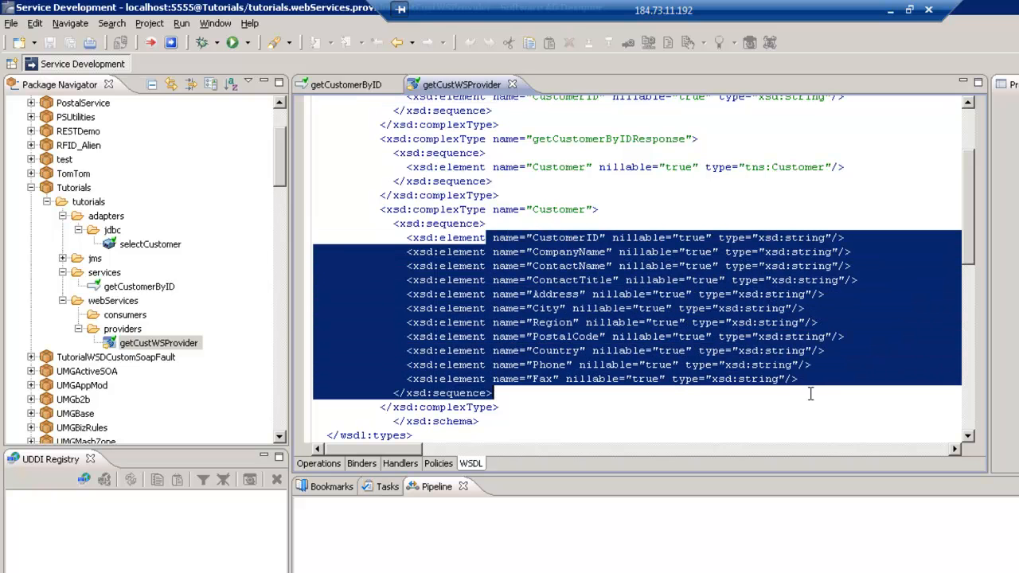
drag(970, 199, 959, 316)
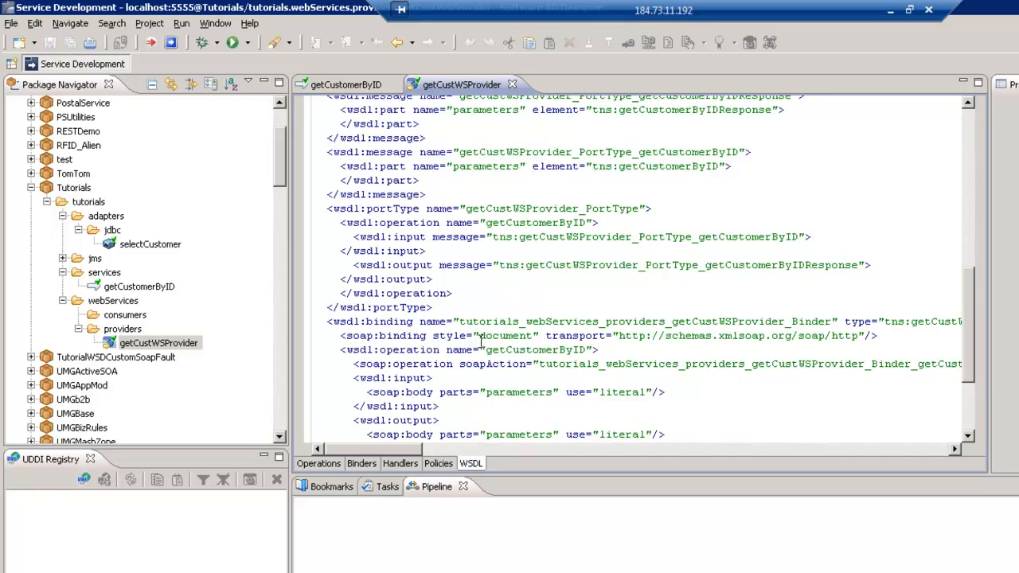
drag(485, 350, 601, 350)
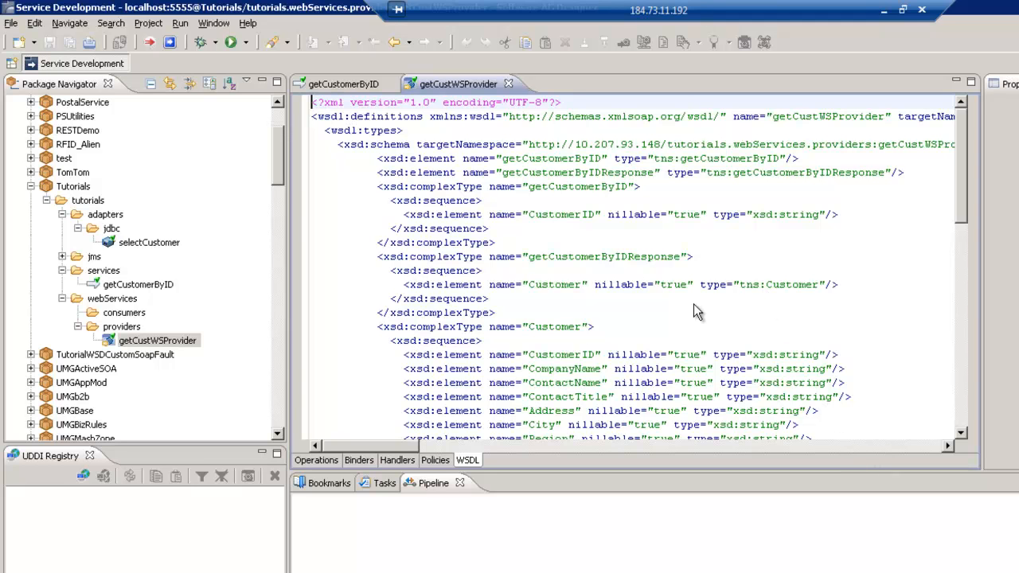
click(325, 460)
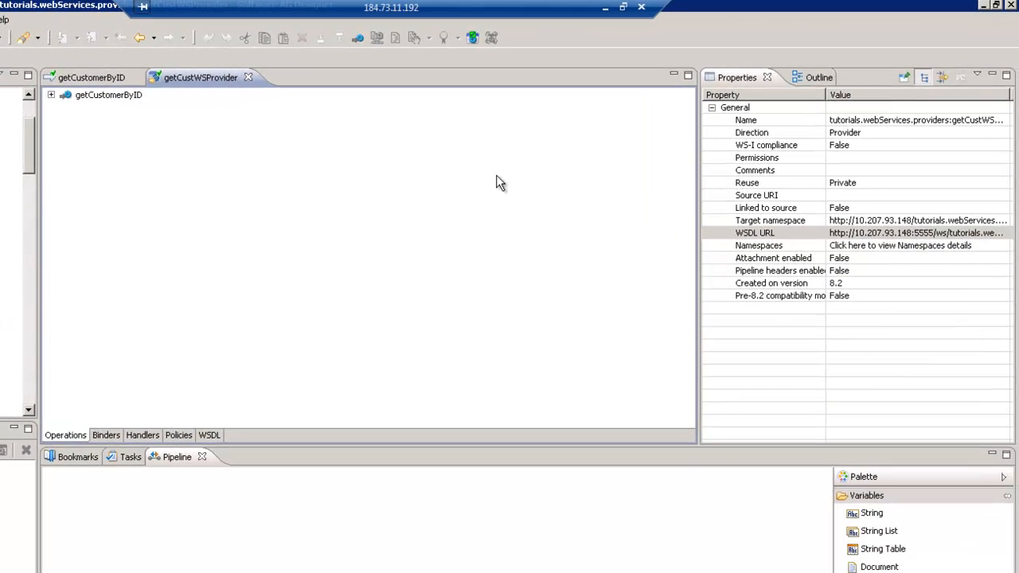
Step: Copy the getCustWSProvider WSDL URL from Properties and switch to soapUI
click(854, 235)
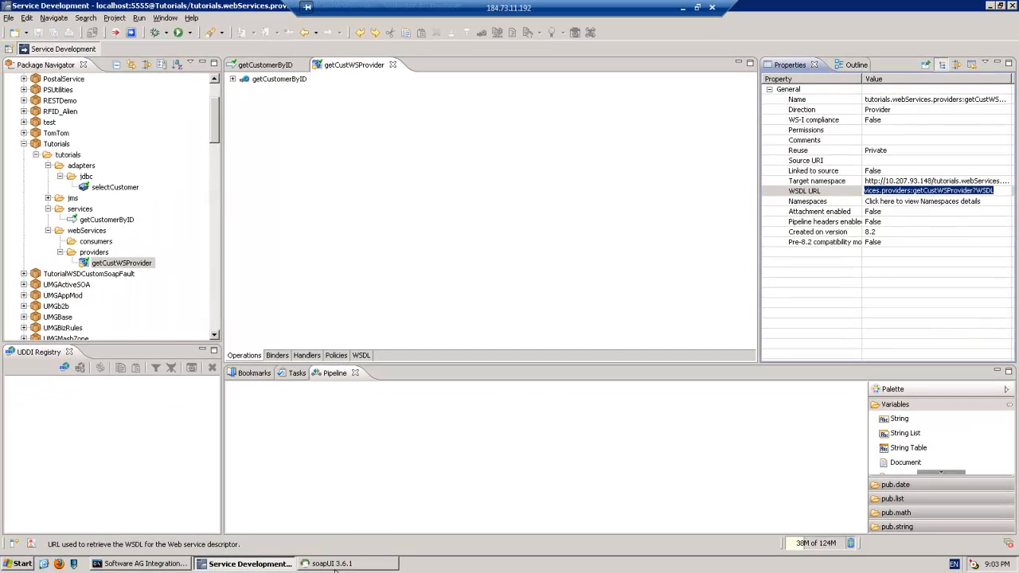
click(341, 565)
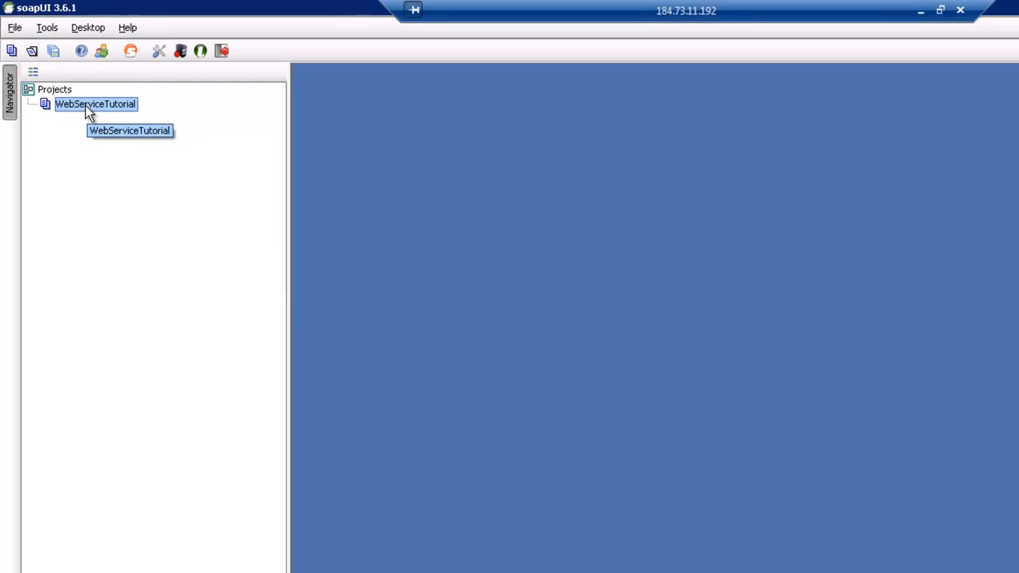
Step: Add the copied getCustWSProvider WSDL to WebServiceTutorial and select getCustomerByID's Request 1
right_click(89, 113)
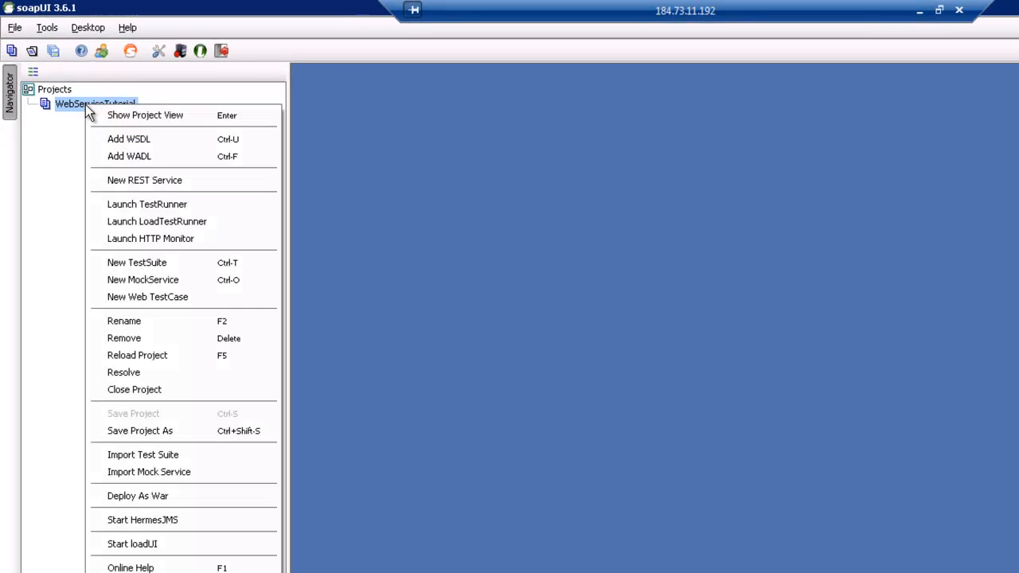
click(123, 139)
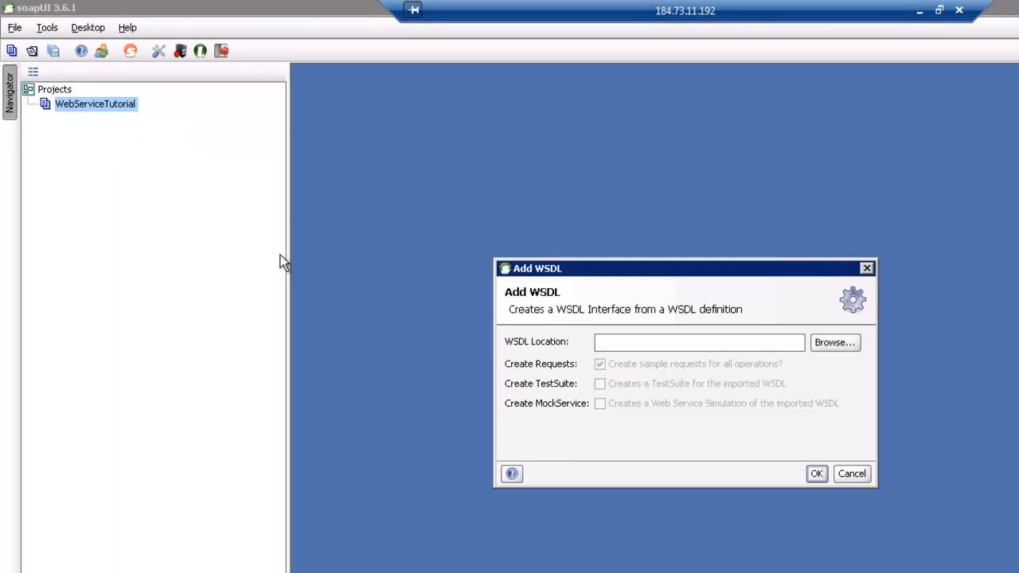
click(636, 343)
key(ctrl+v)
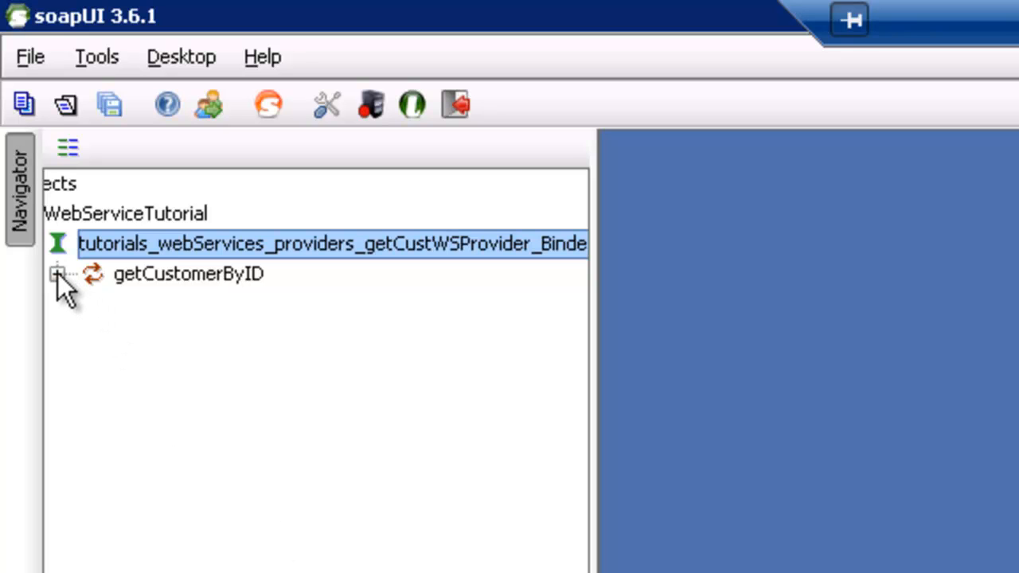
click(57, 273)
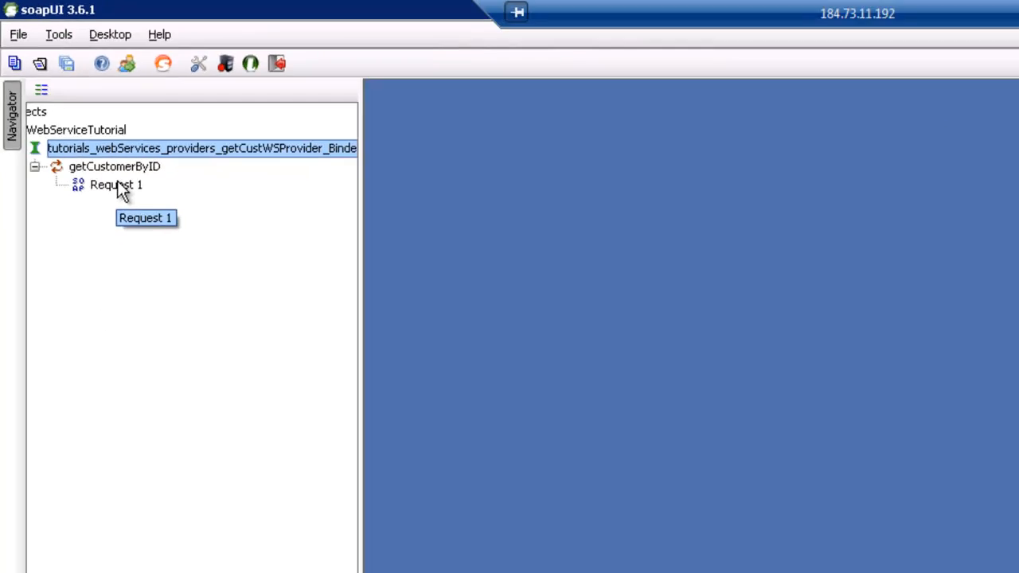
click(197, 303)
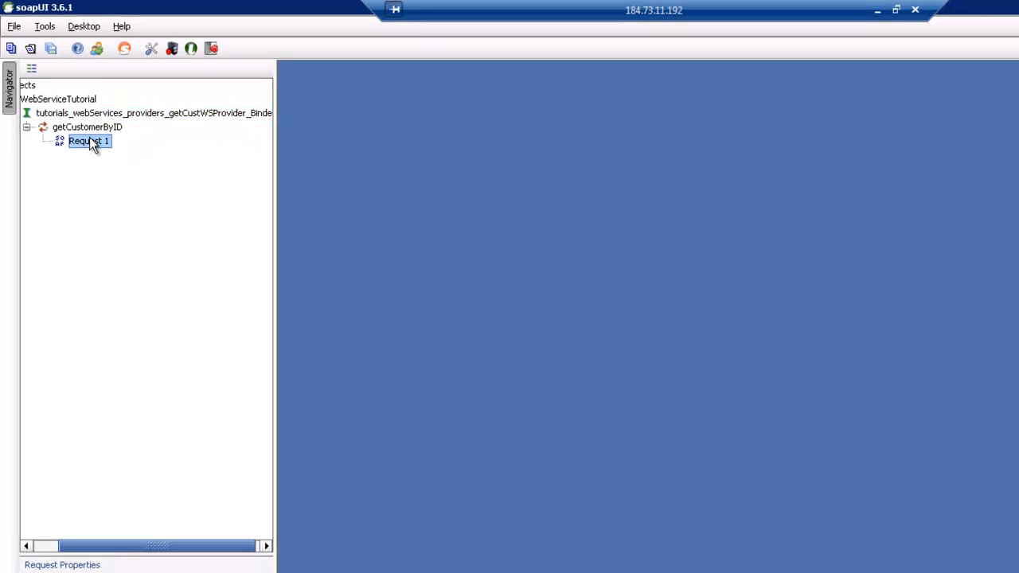
Step: Open Request 1 maximized and replace the CustomerID placeholder with alfki
double_click(90, 141)
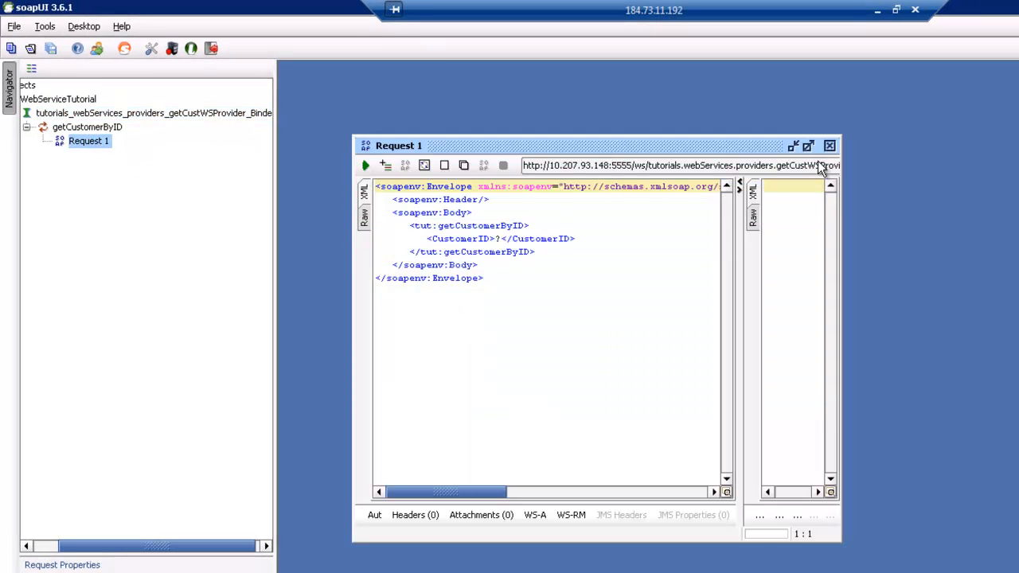
click(808, 145)
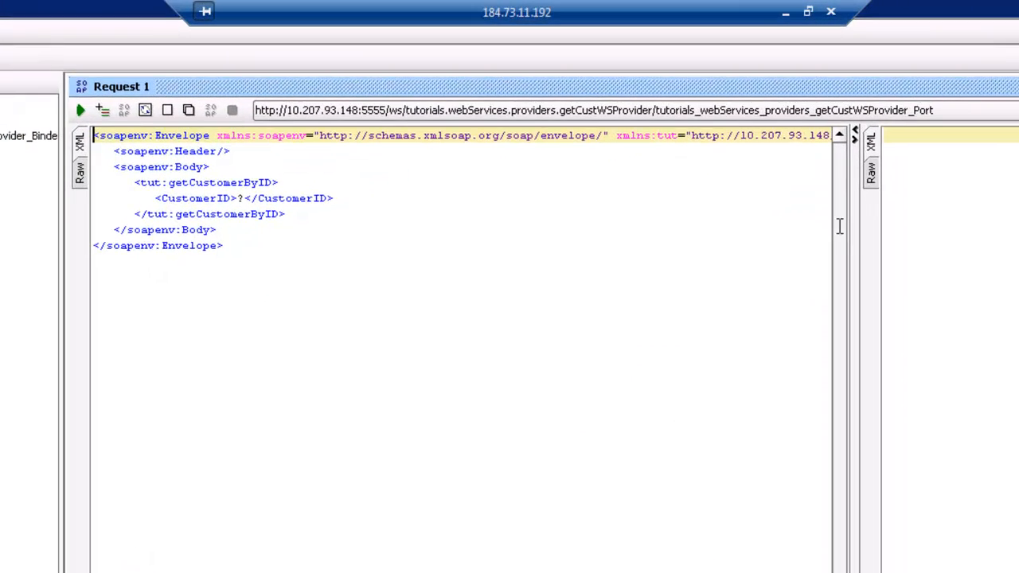
drag(846, 237, 740, 258)
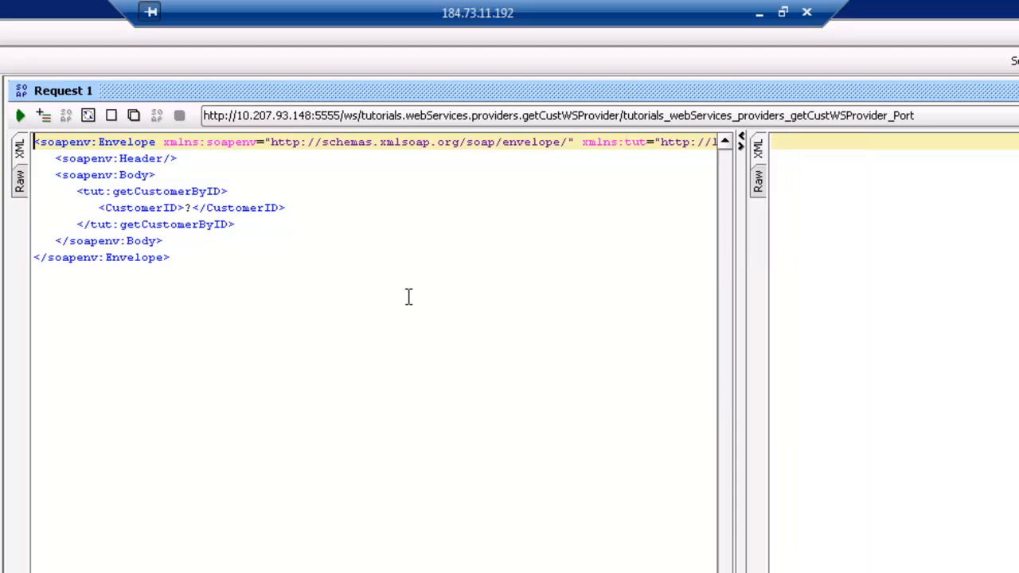
click(194, 208)
key(BackSpace)
text(al)
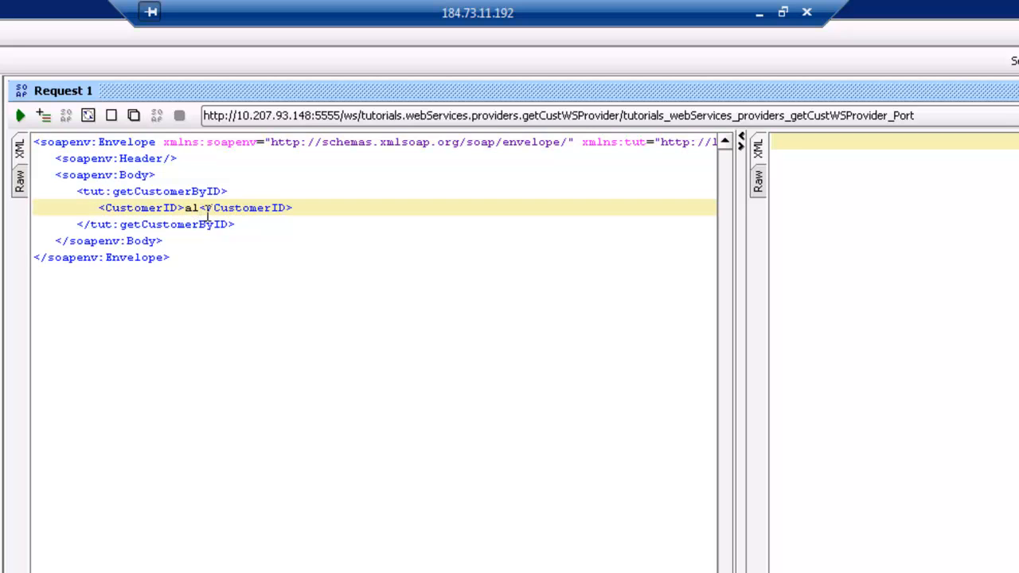
text(fki)
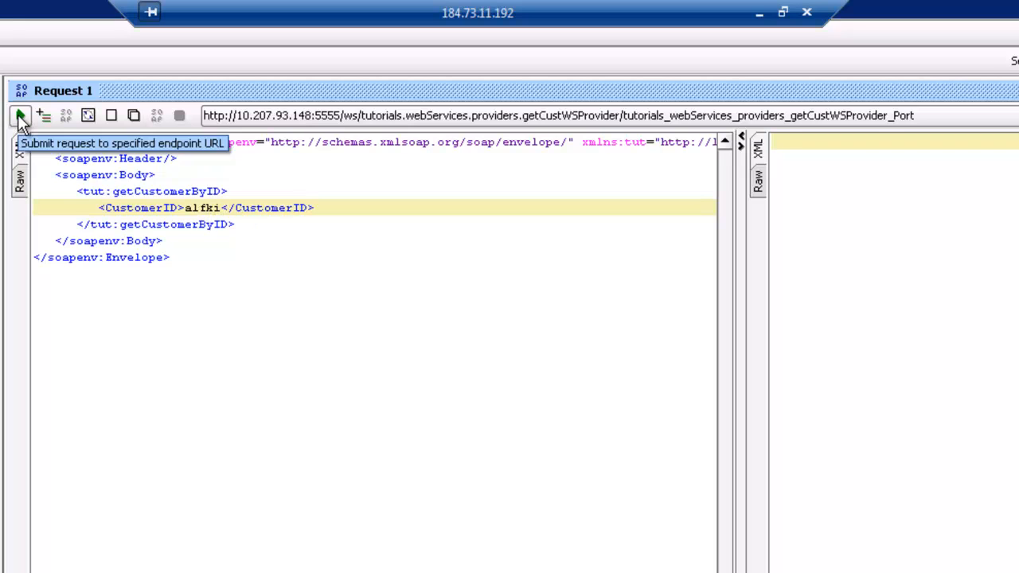
Step: Submit the request and review the access-denied SOAP fault response
click(20, 116)
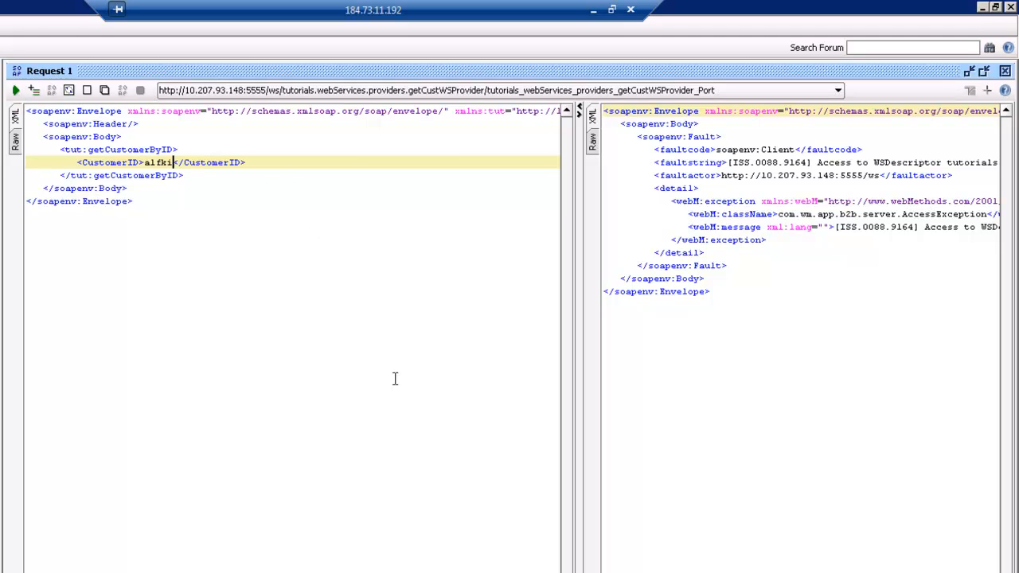
scroll(801, 339, right, 10)
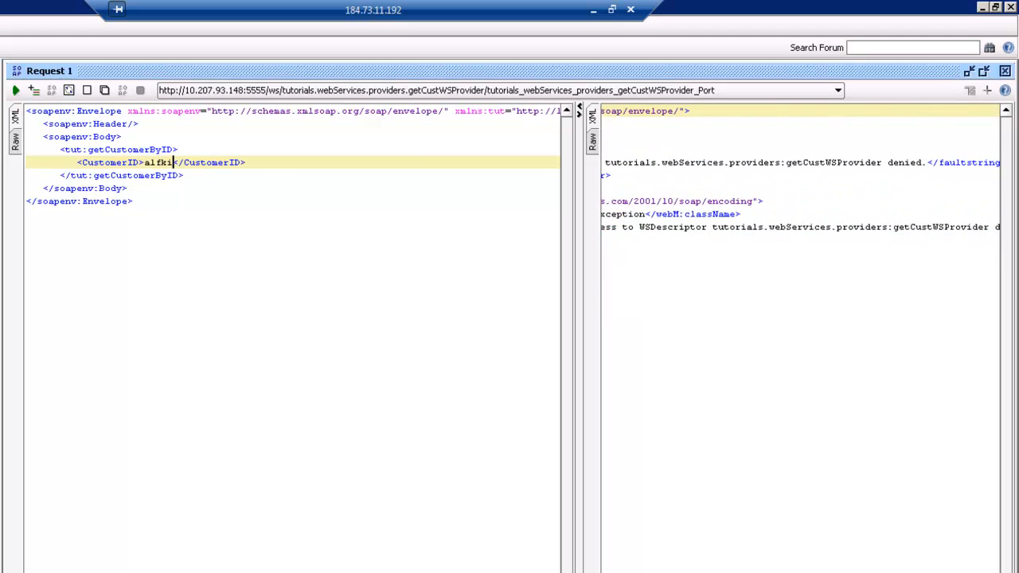
scroll(801, 338, right, 1)
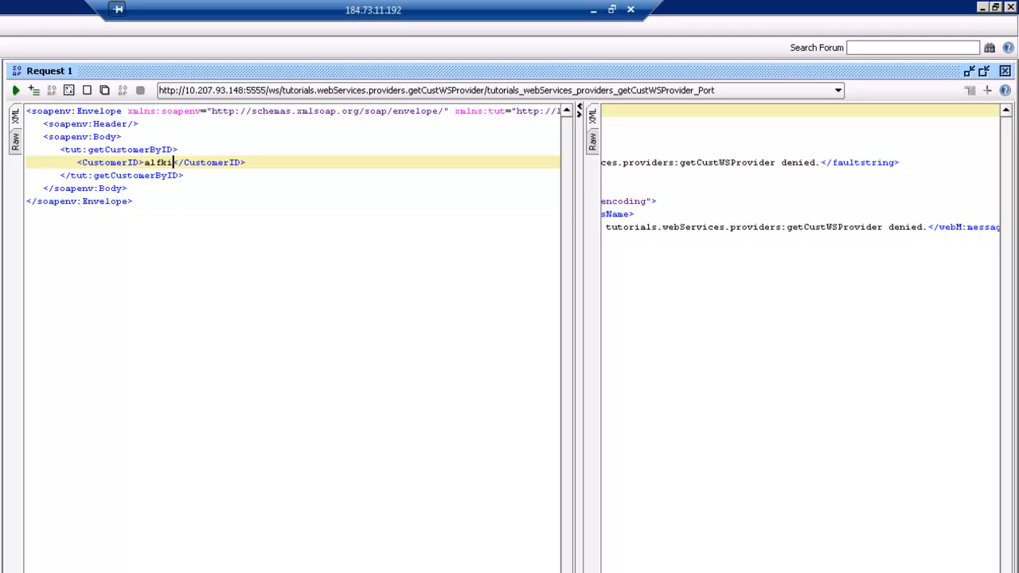
scroll(801, 338, left, 11)
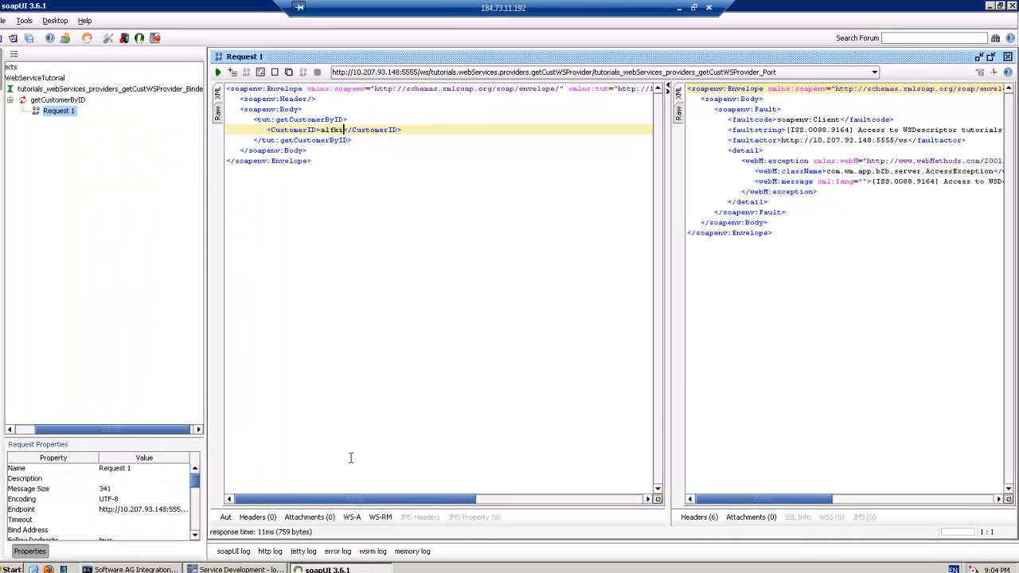
Step: Enter the server's username and password under Aut, resend, and select the returned Customer XML
click(225, 517)
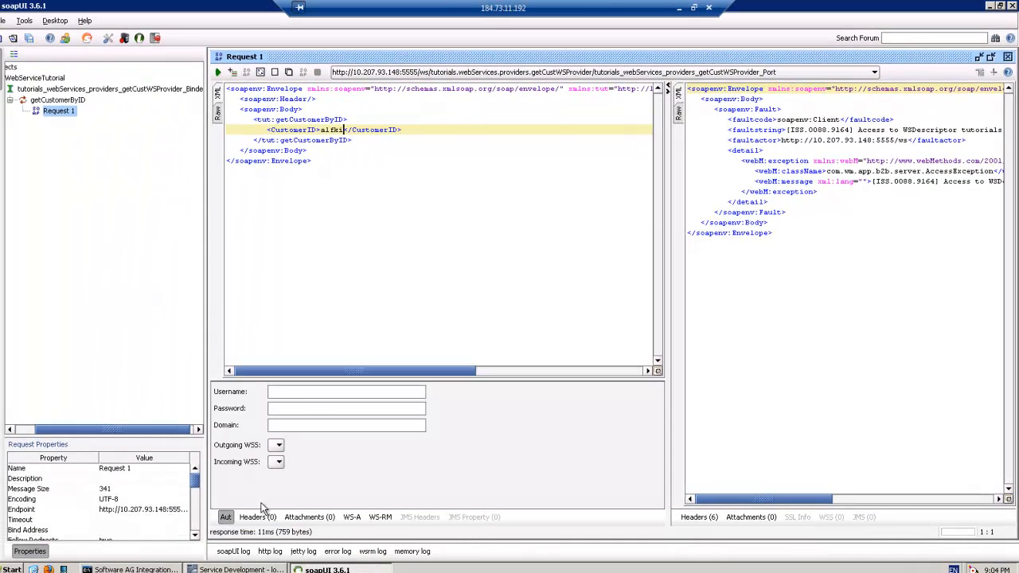
click(292, 391)
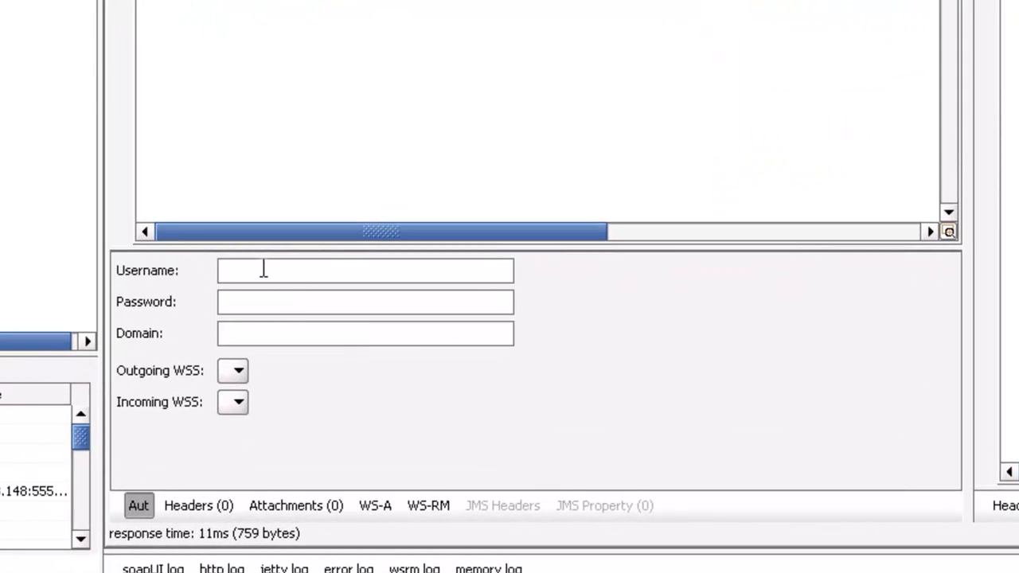
text(administrator)
key(Tab)
text(manage)
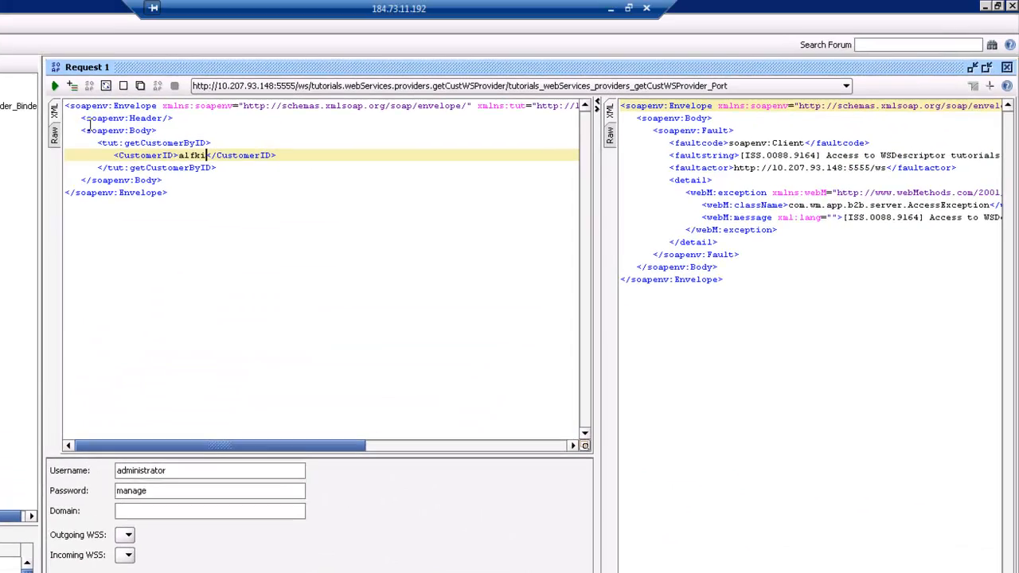
click(55, 87)
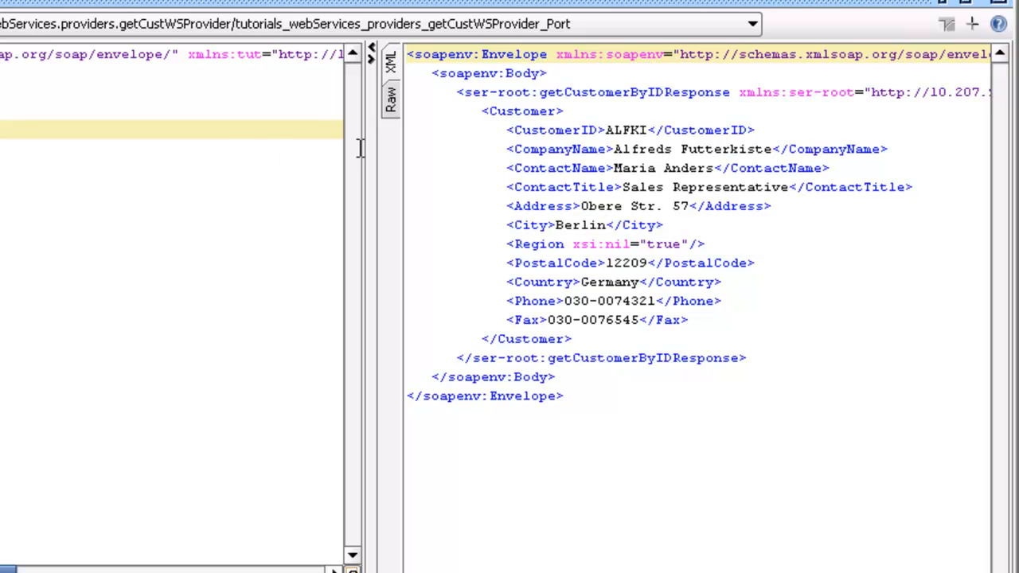
drag(479, 111, 809, 360)
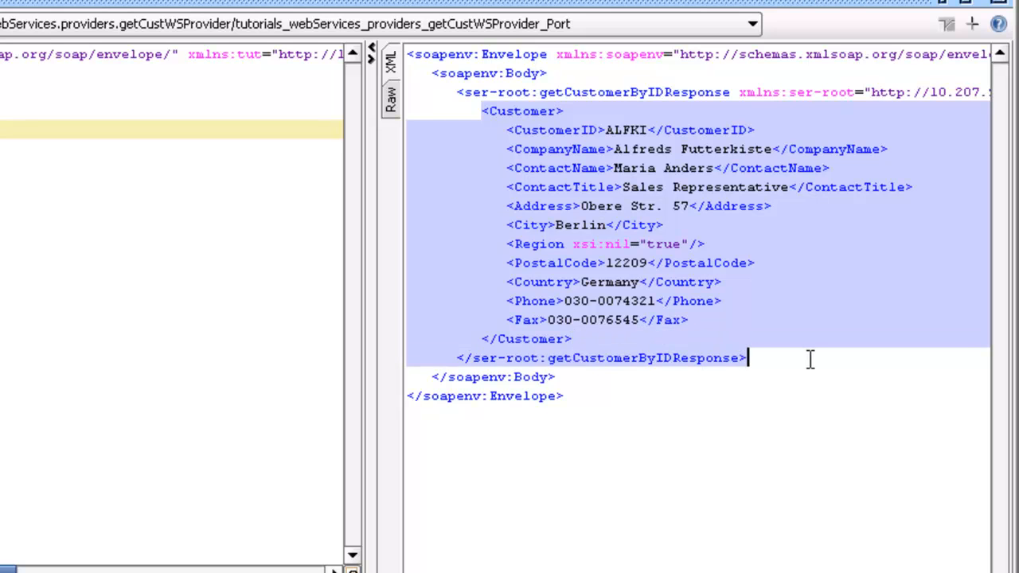